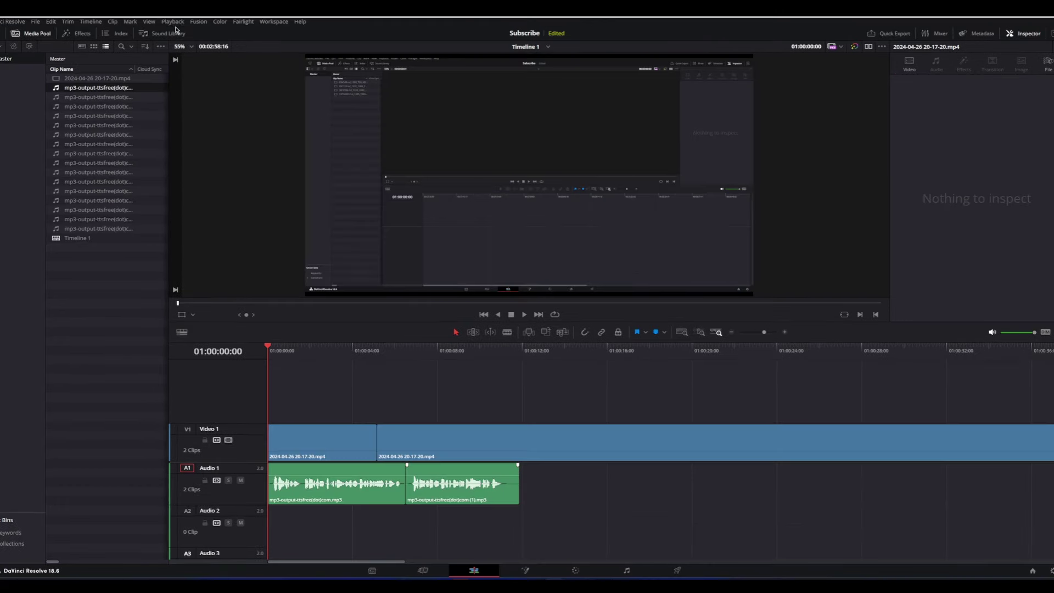
- Change Timeline Proxy Resolution from Full to Half, then to Quarter, and confirm the setting
left_click(174, 23)
mouse_move(202, 50)
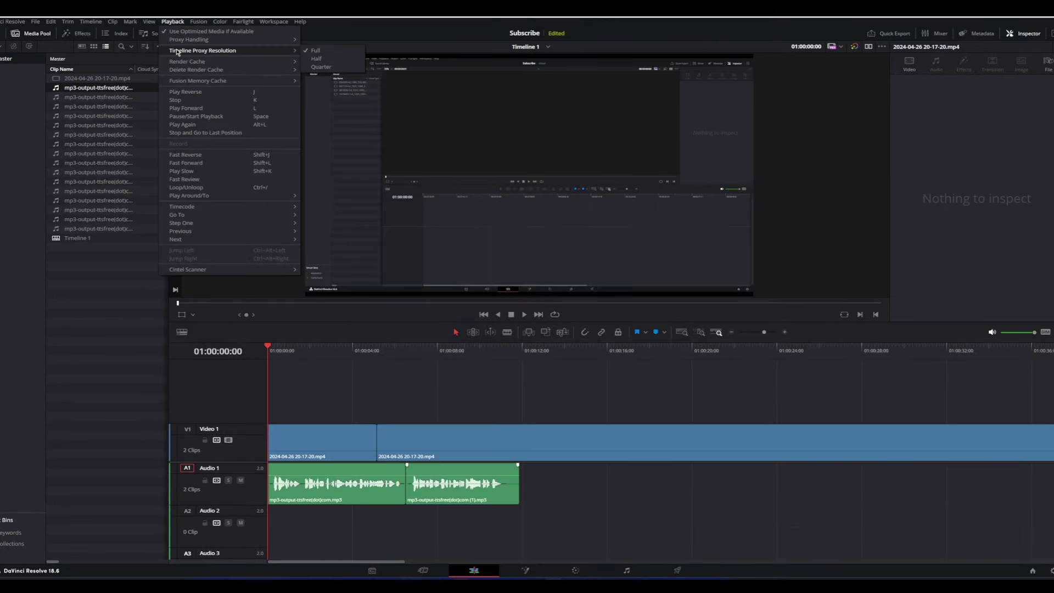
left_click(330, 60)
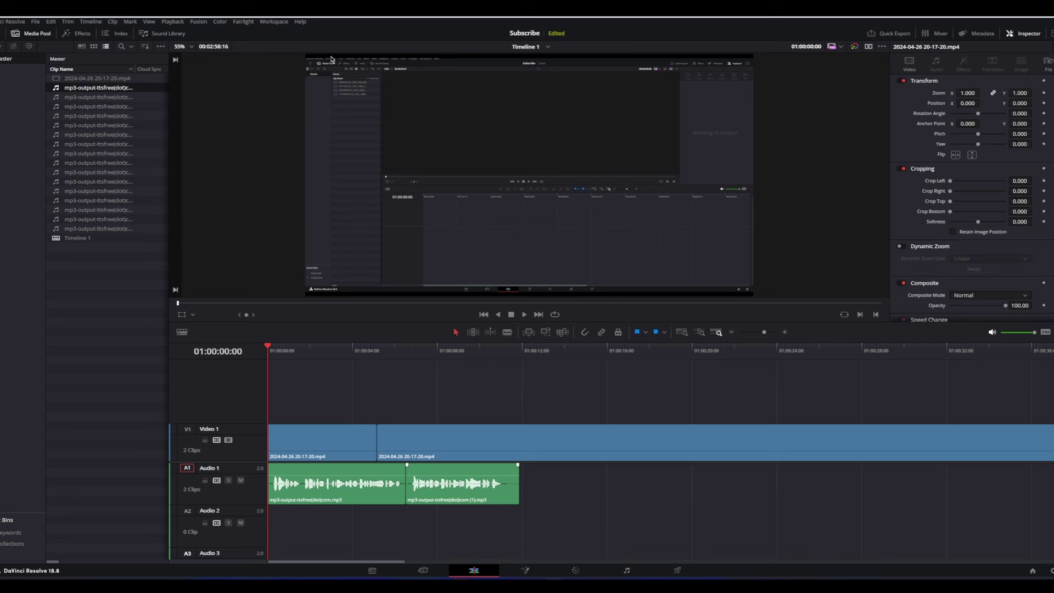
left_click(175, 23)
mouse_move(202, 50)
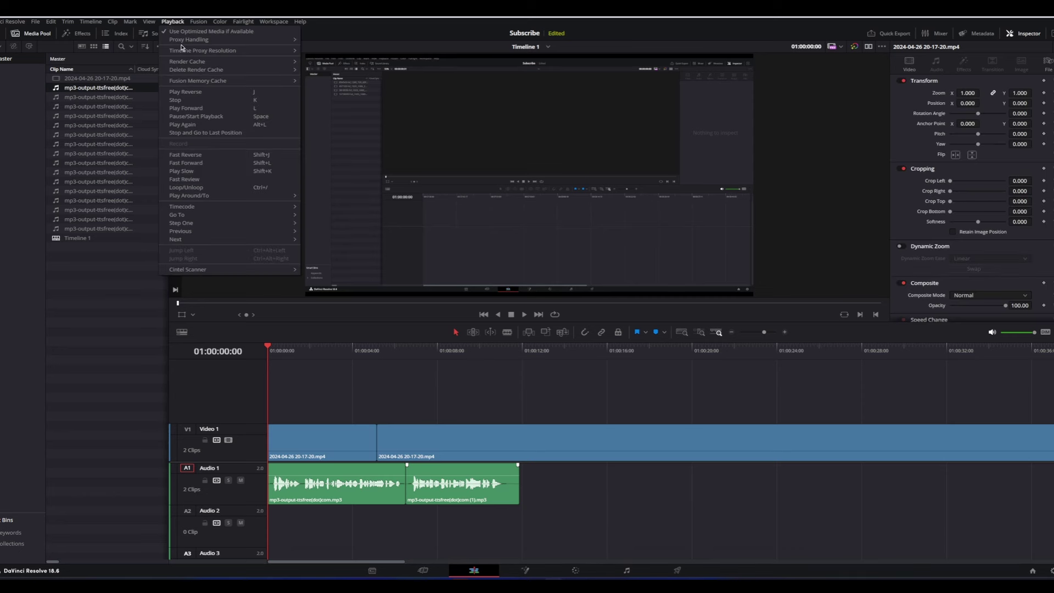
left_click(336, 68)
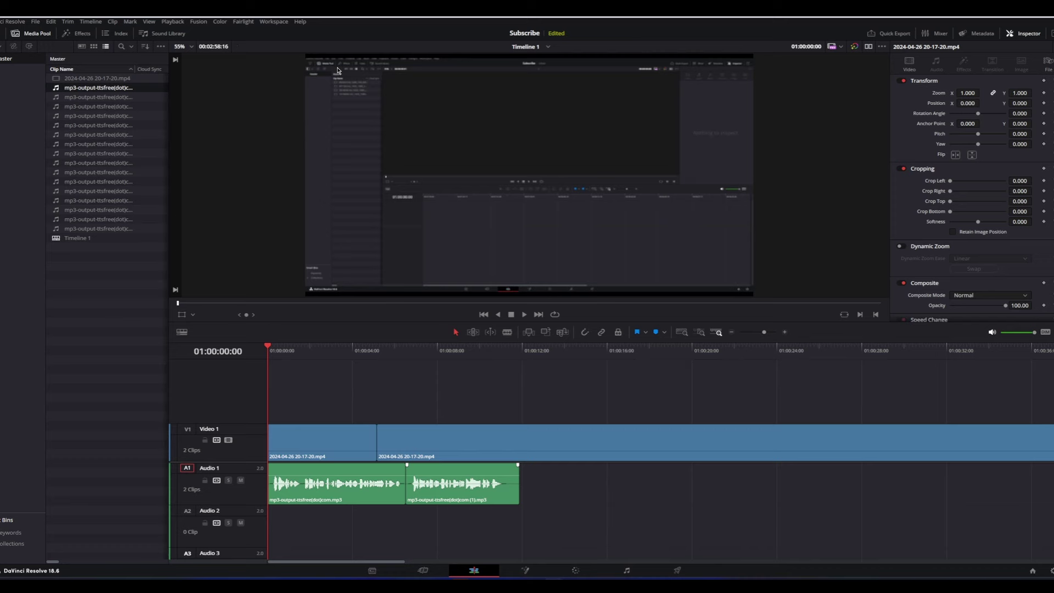
left_click(174, 23)
mouse_move(202, 51)
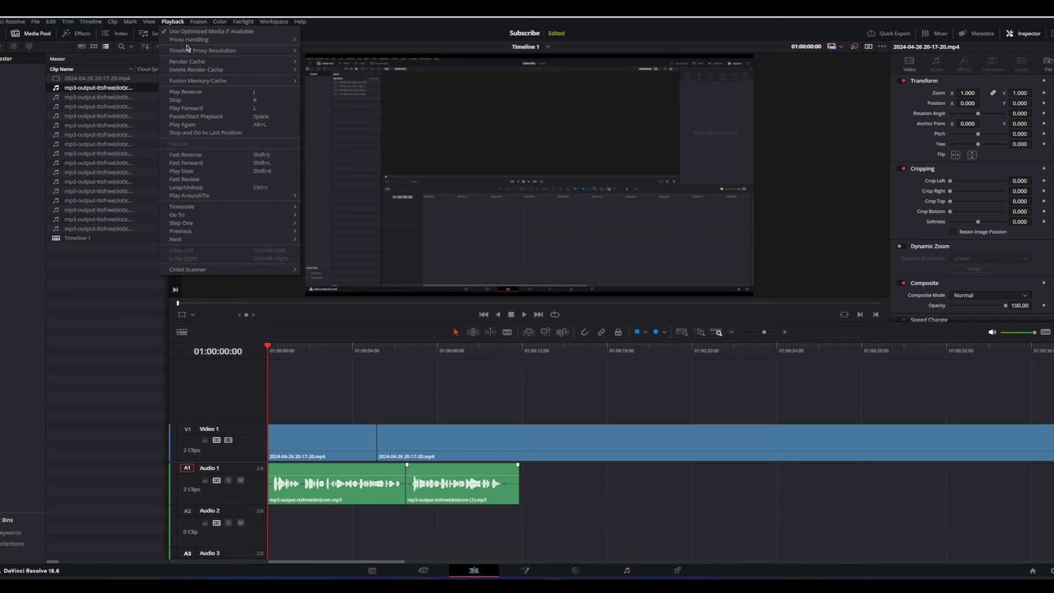
- Select all video and audio clips on the timeline and generate optimized media for them
left_click(316, 59)
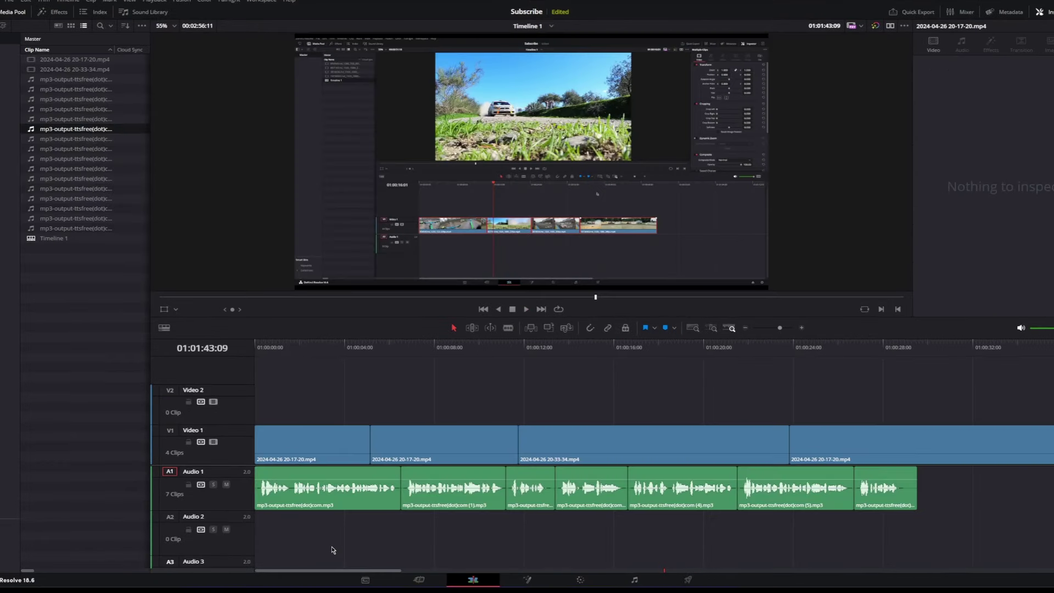
left_click_drag(332, 550, 919, 431)
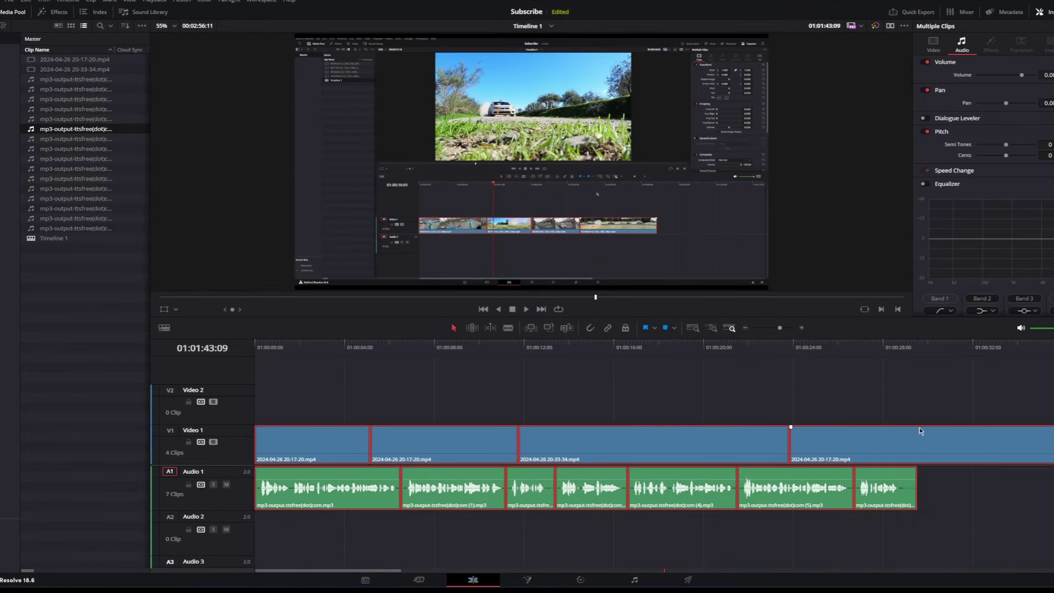
right_click(617, 442)
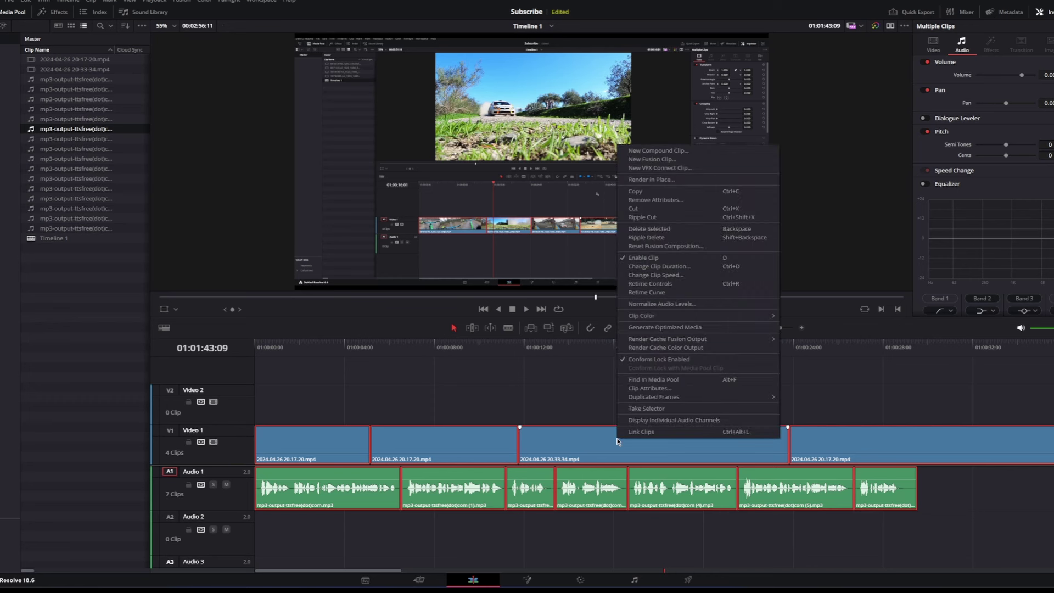
left_click(679, 327)
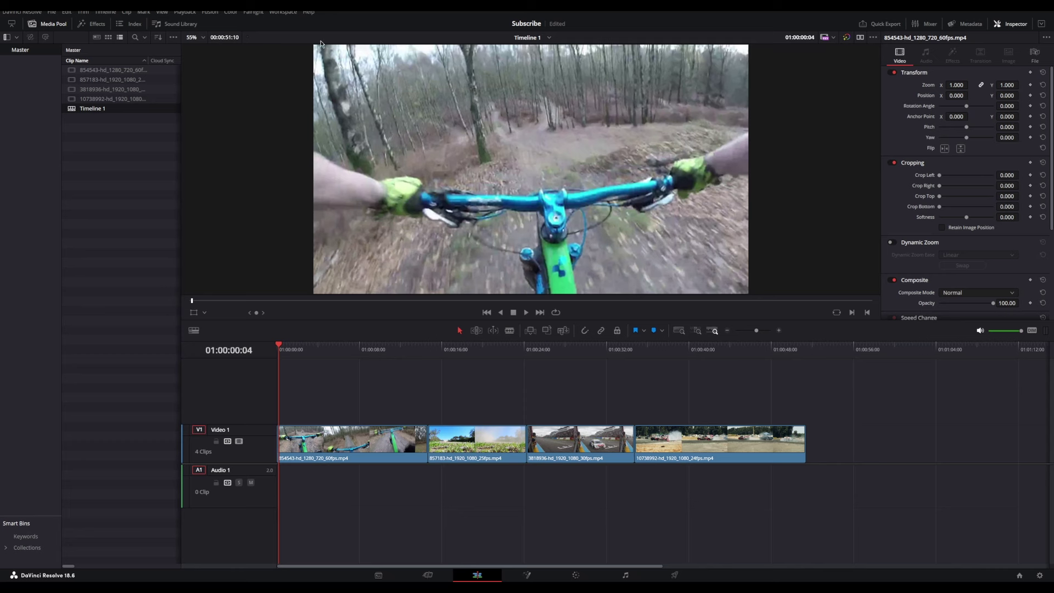
- Switch the timeline's Video View Option to the simple, name-only style without thumbnails
left_click(463, 351)
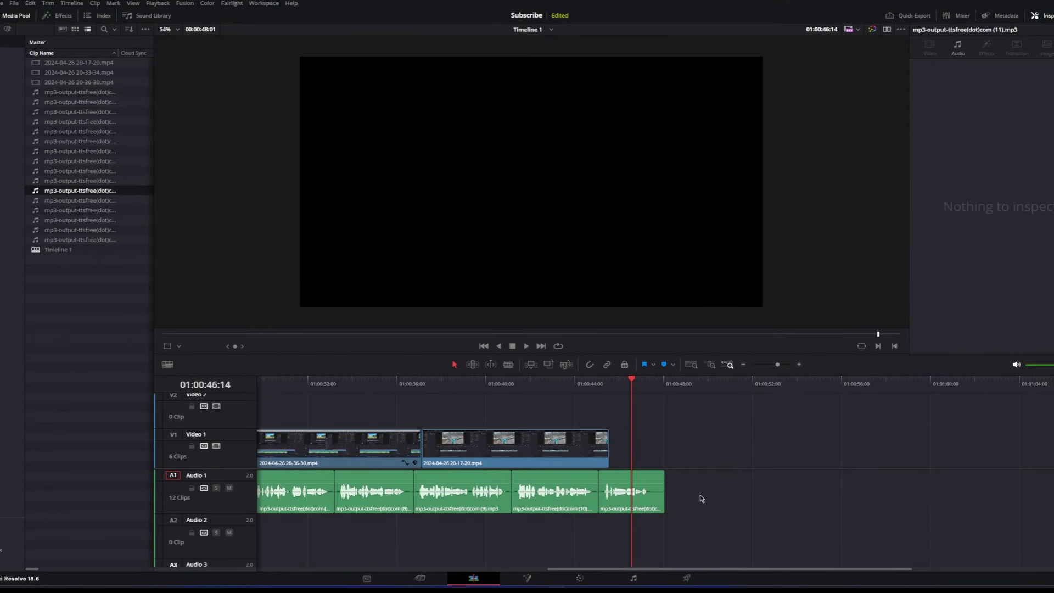
left_click(168, 365)
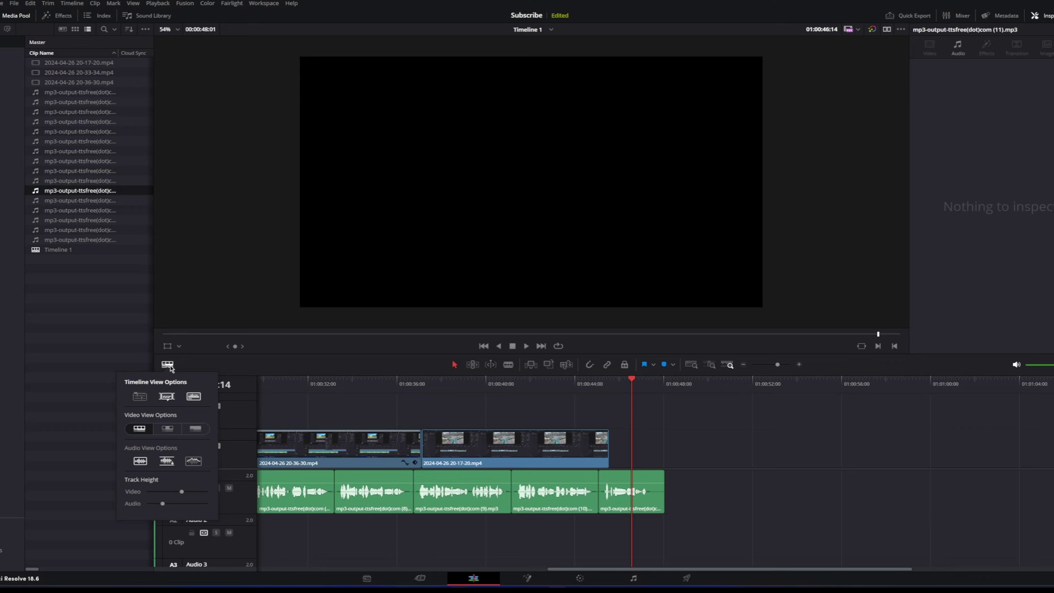
left_click(197, 429)
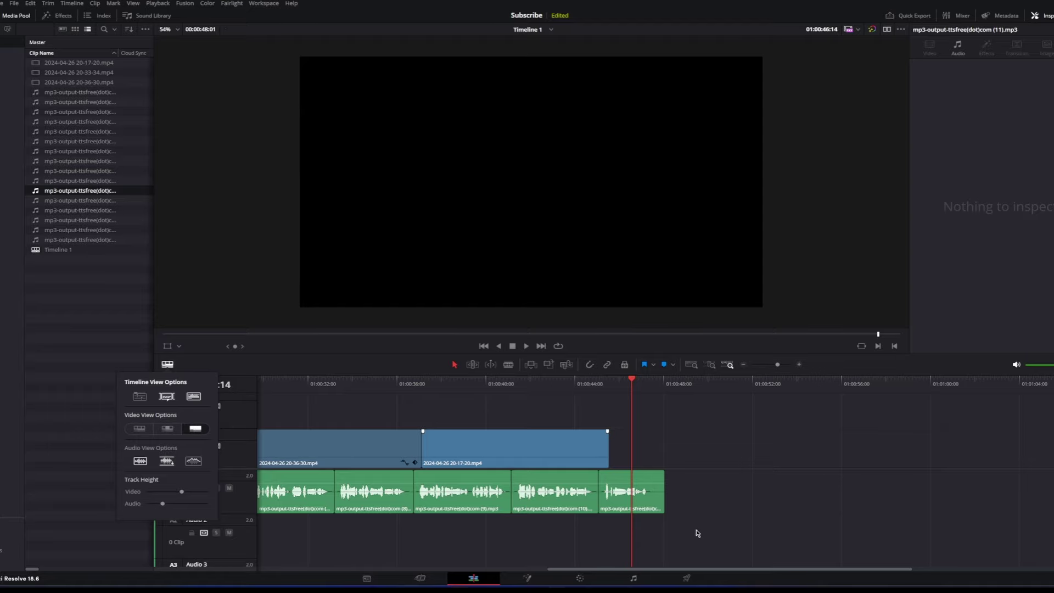
left_click(657, 565)
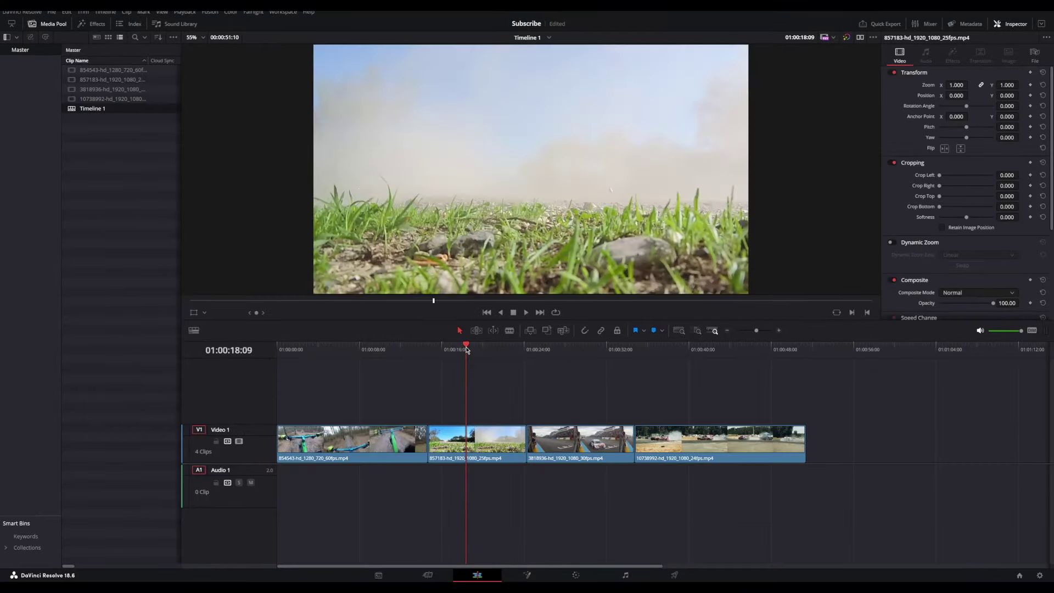
left_click_drag(466, 349, 442, 344)
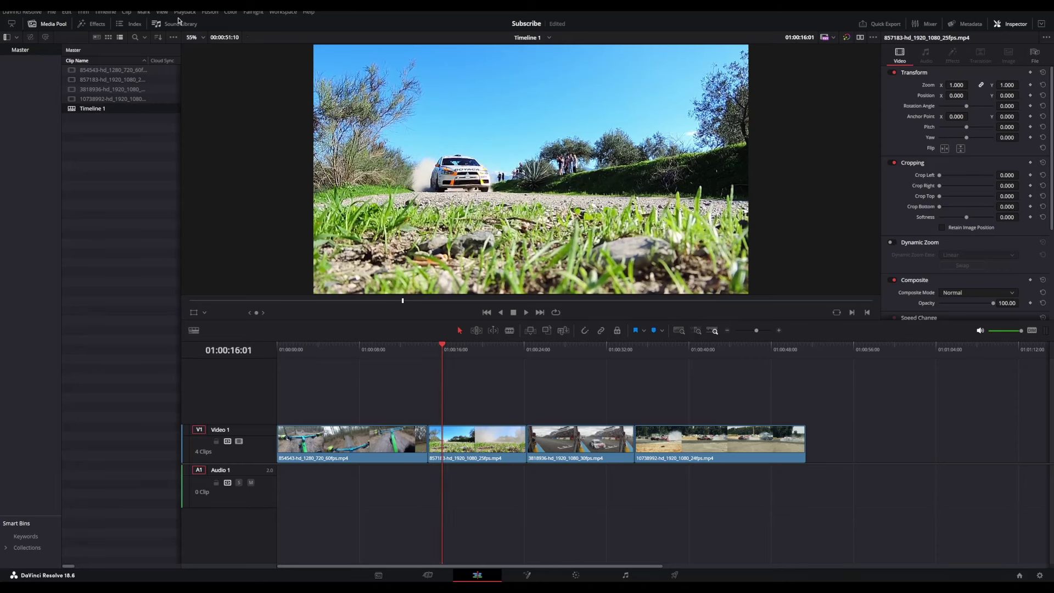